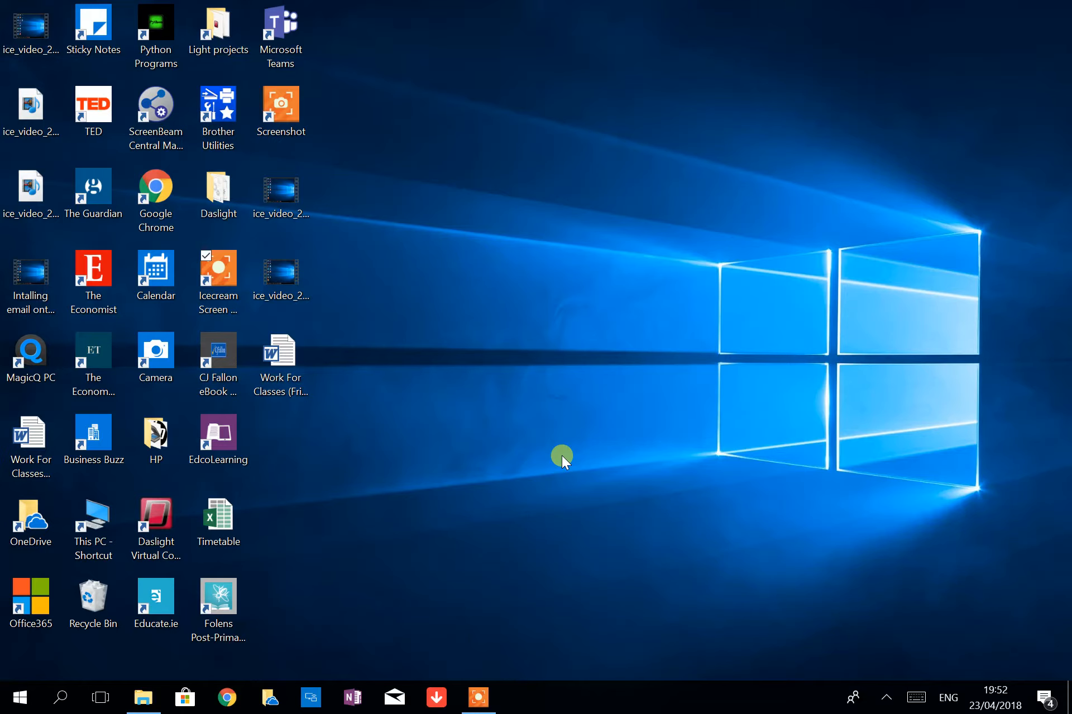
# In Chrome, run a Google search for office365
pyautogui.click(227, 697)
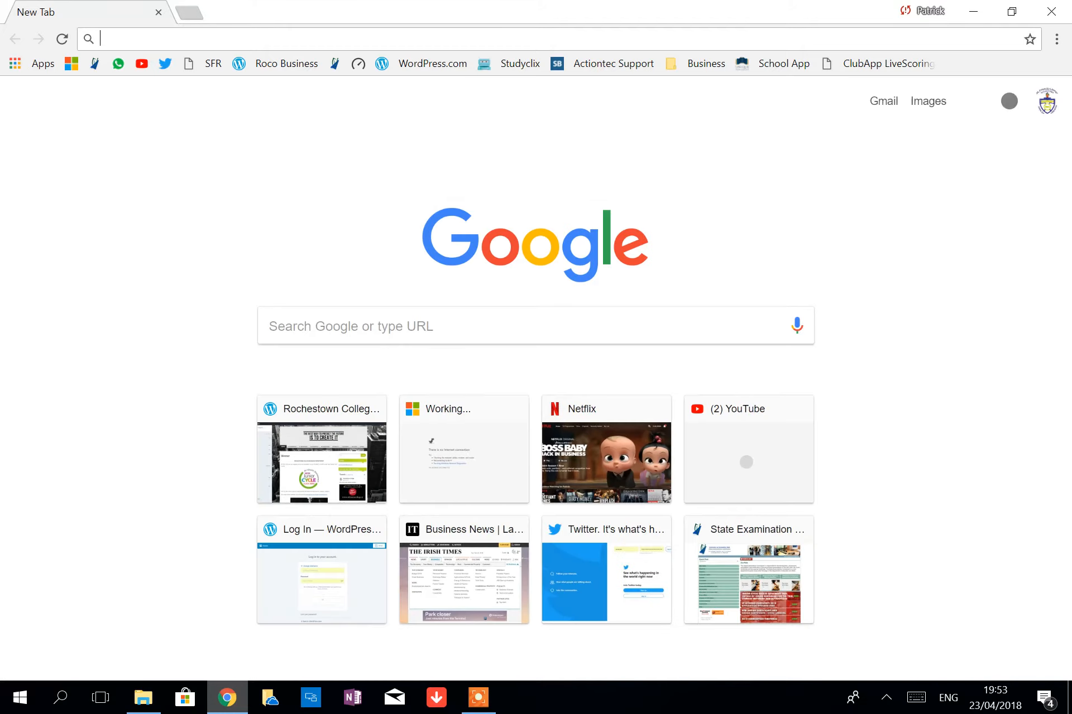
pyautogui.write('office365')
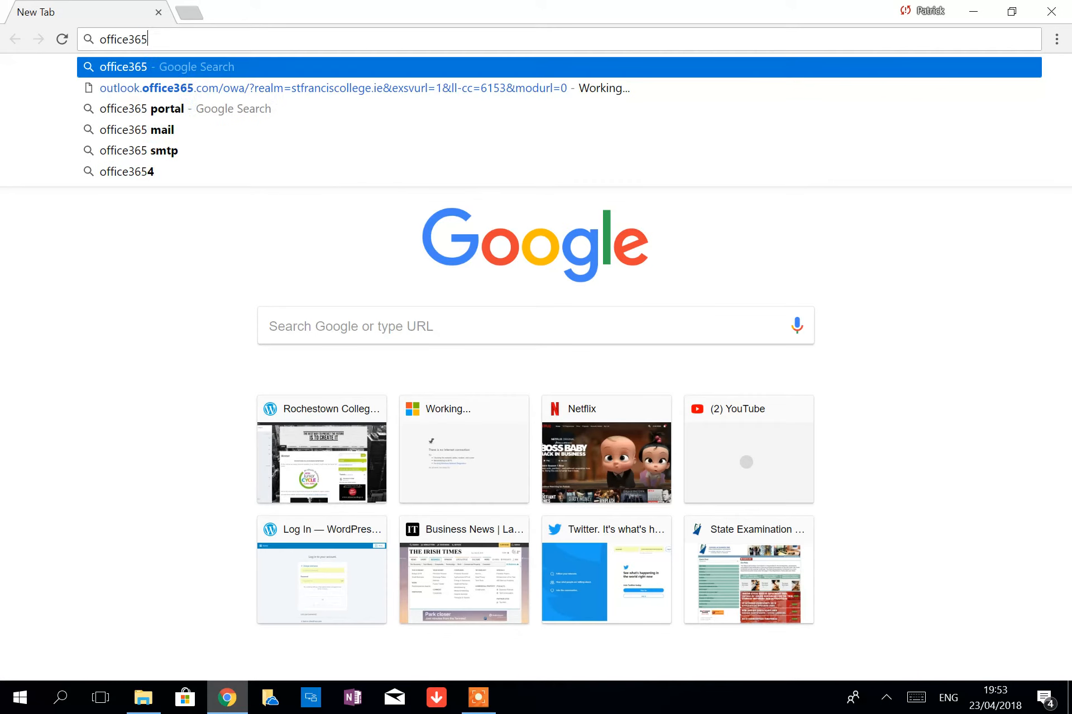
pyautogui.press('Return')
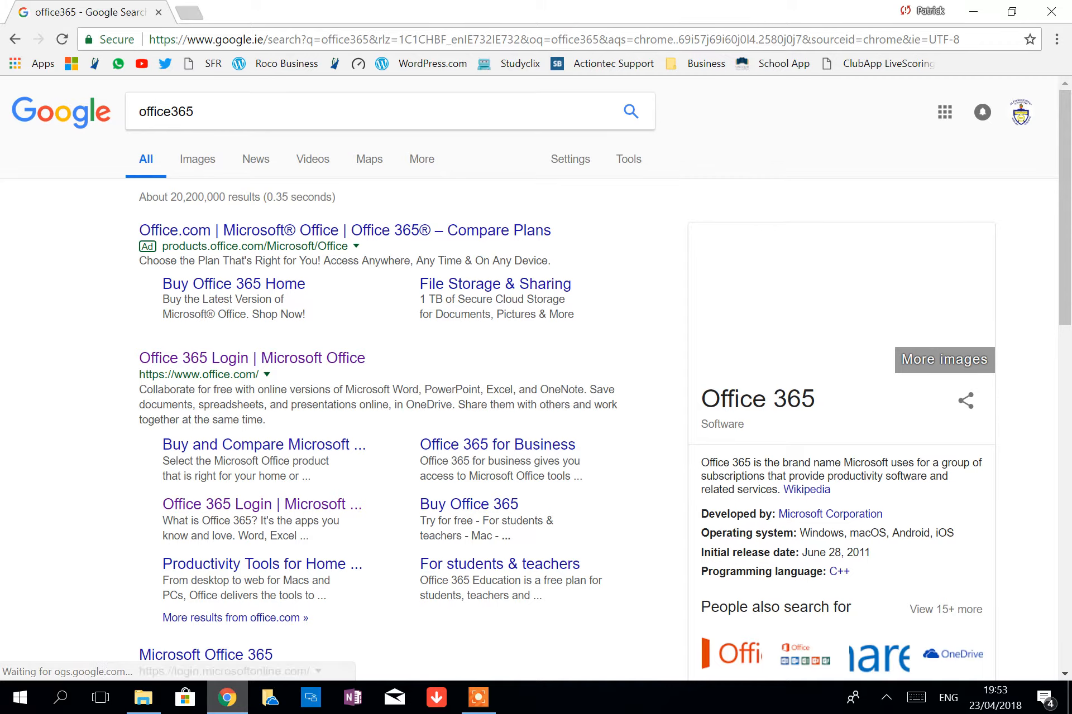
# Follow the Office 365 Login result and launch Word Online from the home page
pyautogui.click(301, 359)
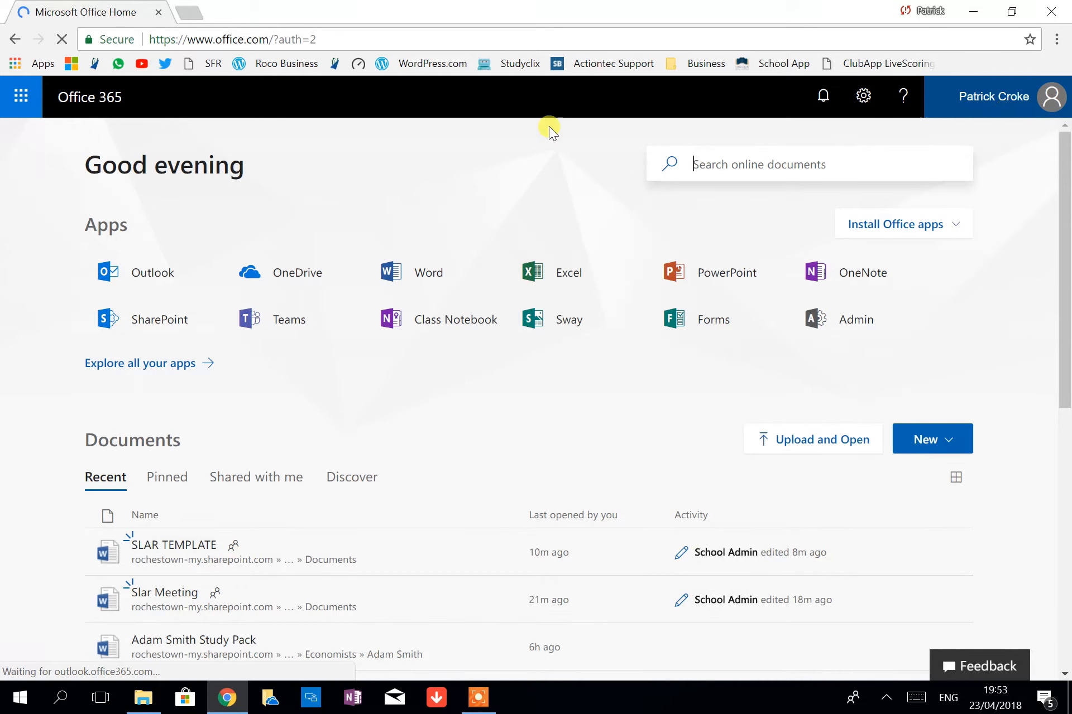
pyautogui.click(428, 274)
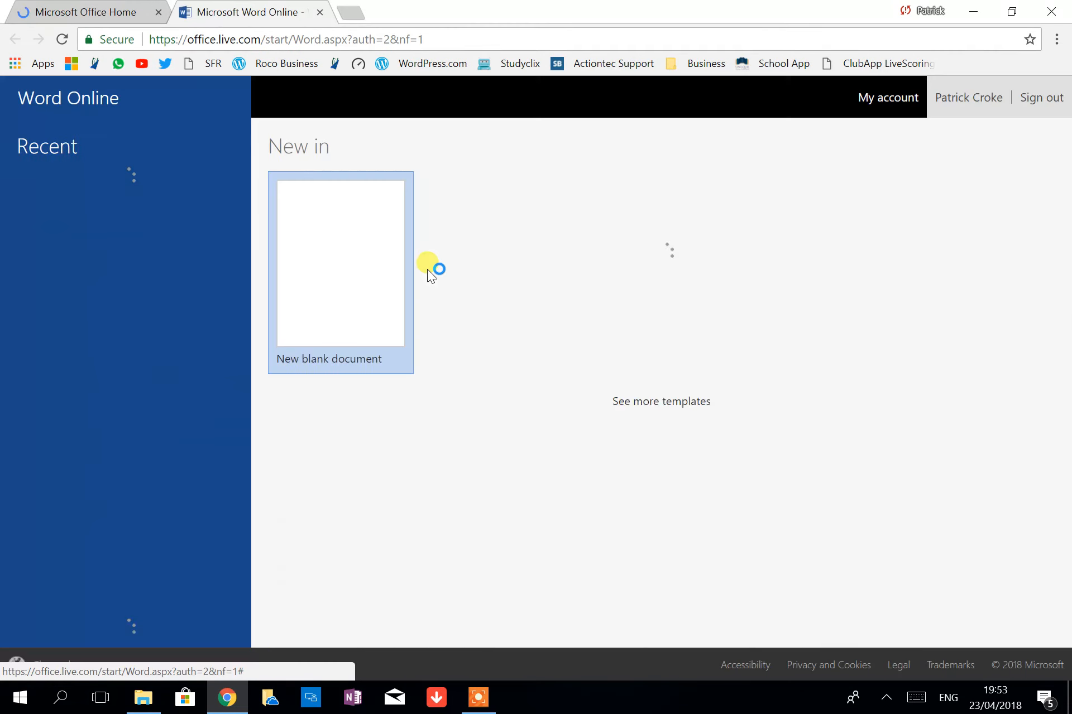
# Start a new blank Word document, which opens as Document1
pyautogui.click(405, 280)
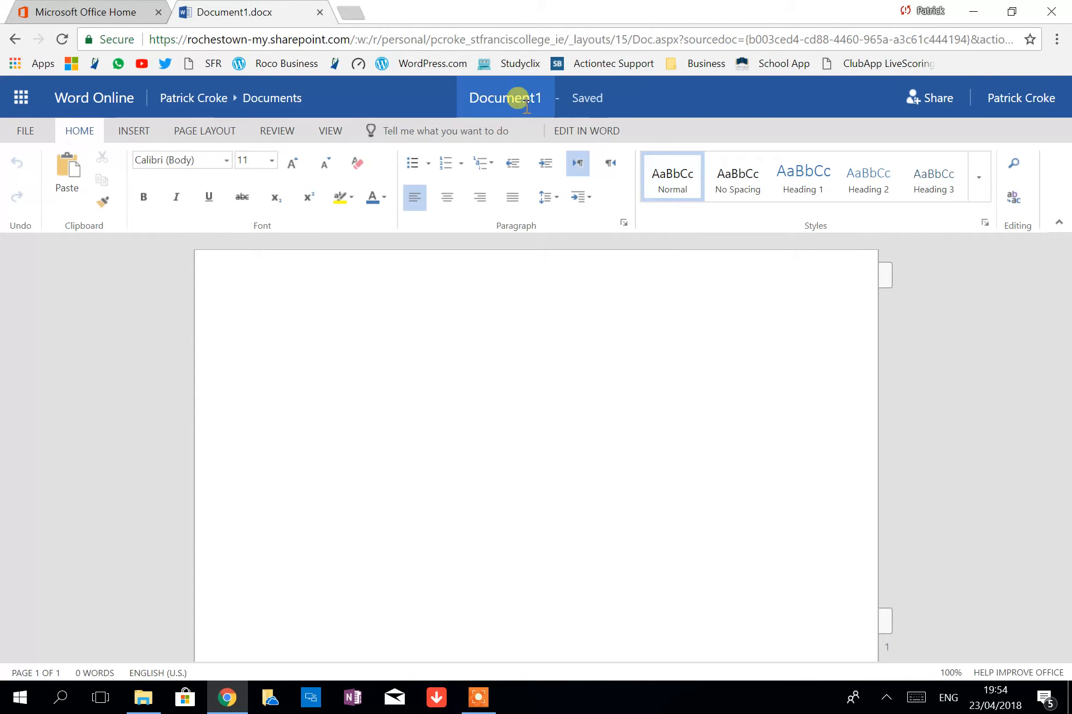
# Rename Document1 to 'SLAR TEMPLATE 1' and check it is saved
pyautogui.click(494, 99)
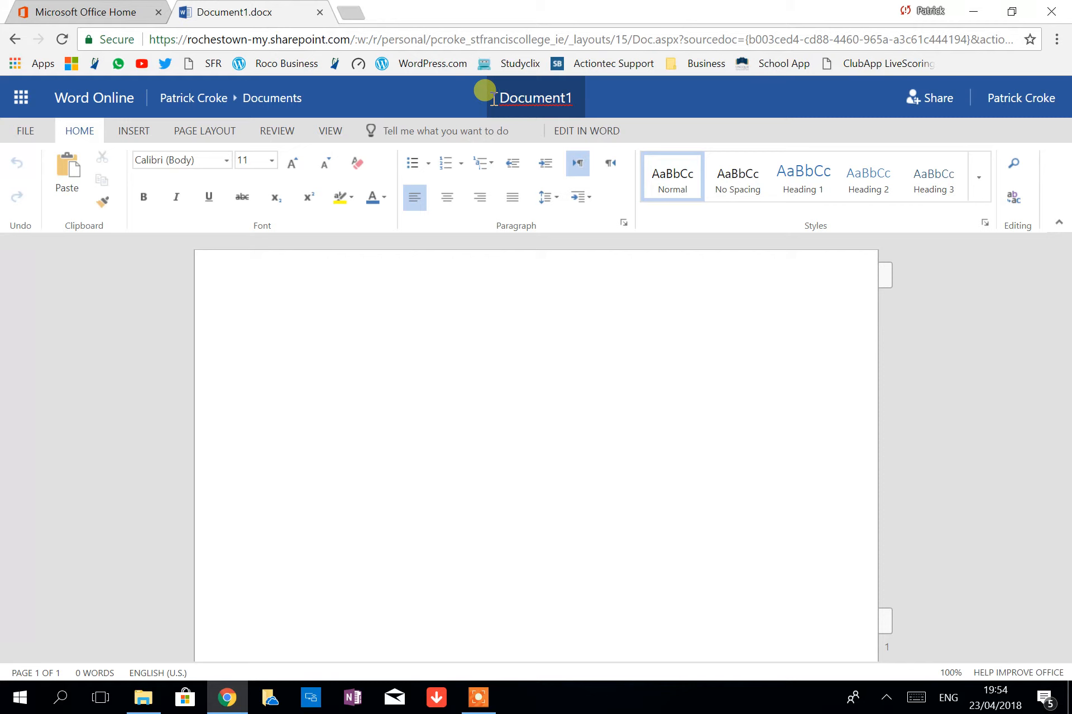
pyautogui.press('Delete')
pyautogui.press('Delete')
pyautogui.press('Delete')
pyautogui.press('Delete')
pyautogui.press('Delete')
pyautogui.press('Delete')
pyautogui.press('Delete')
pyautogui.press('Delete')
pyautogui.press('Delete')
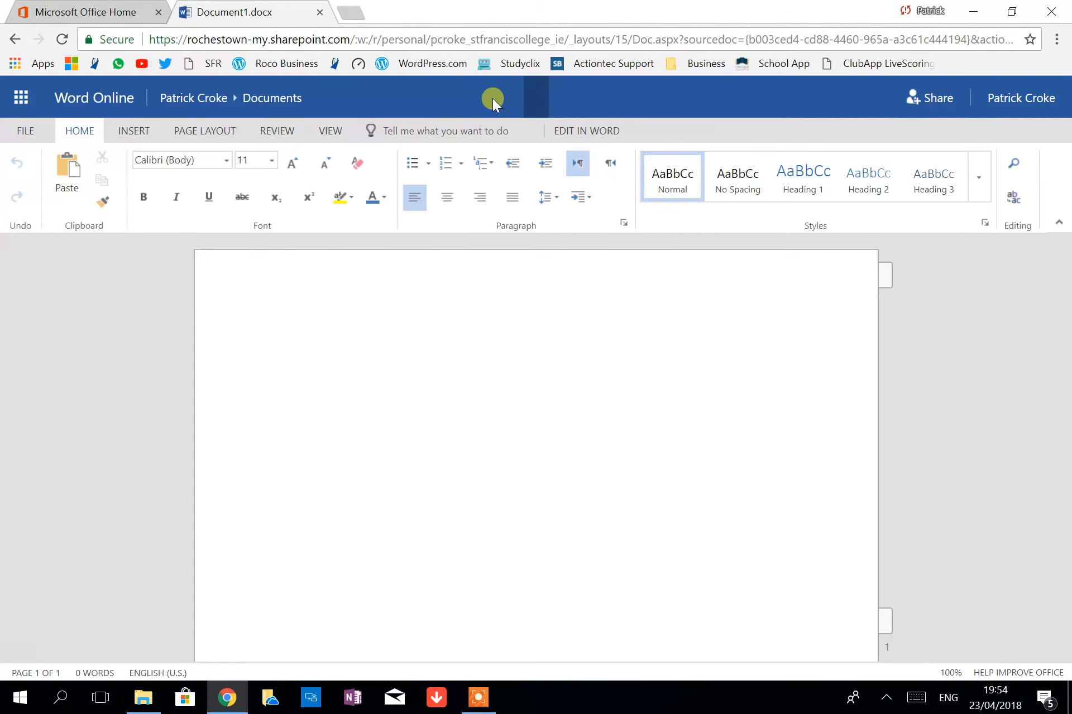
pyautogui.write('SLAR')
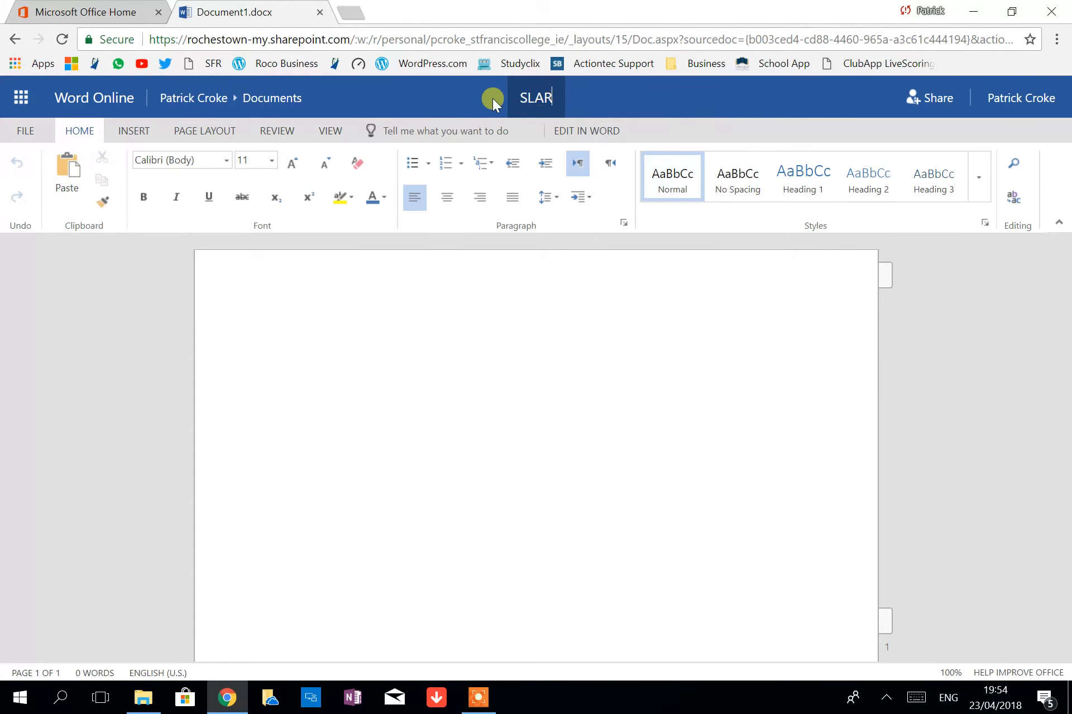
pyautogui.write(' TEMPLATE 1')
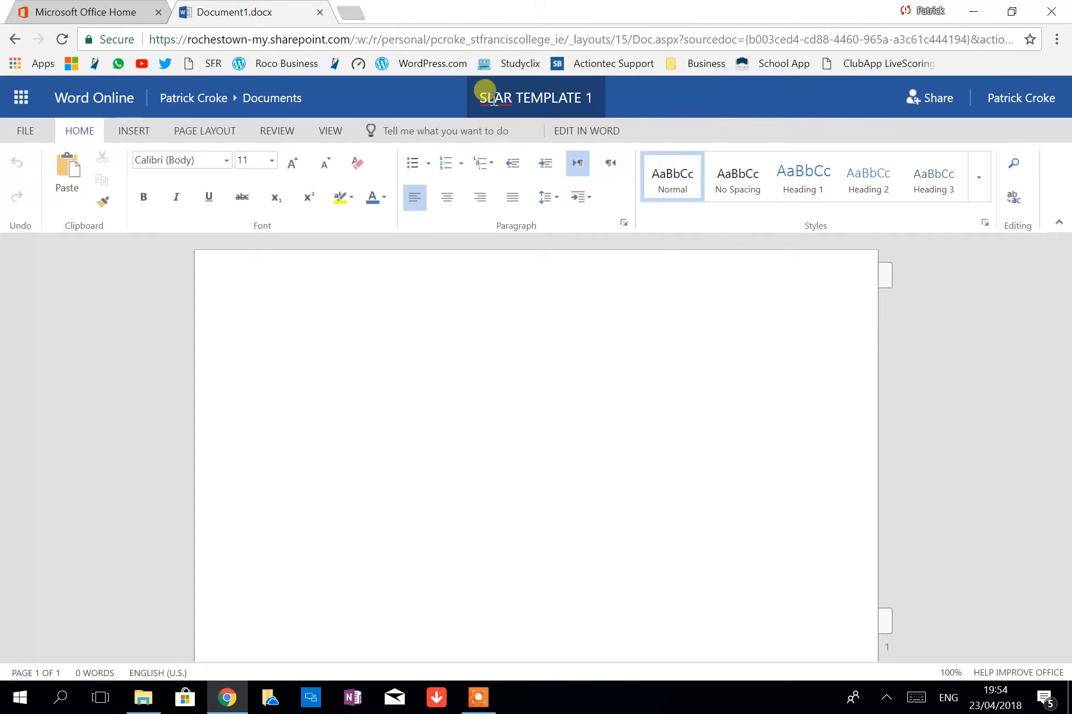
pyautogui.press('Return')
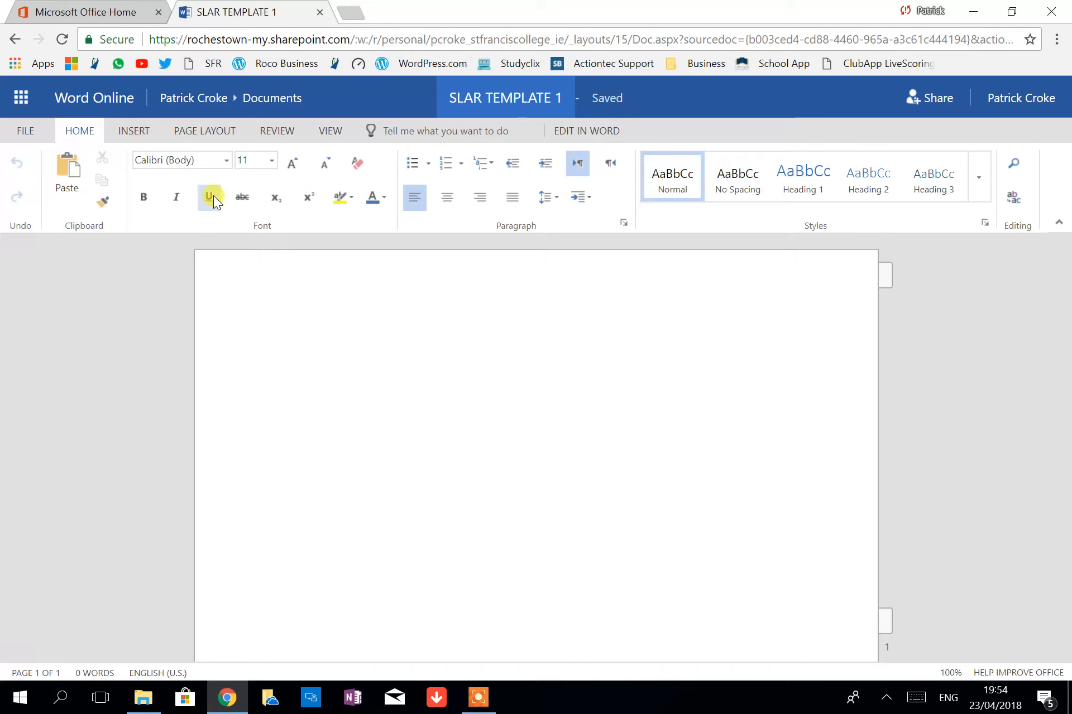
pyautogui.click(35, 136)
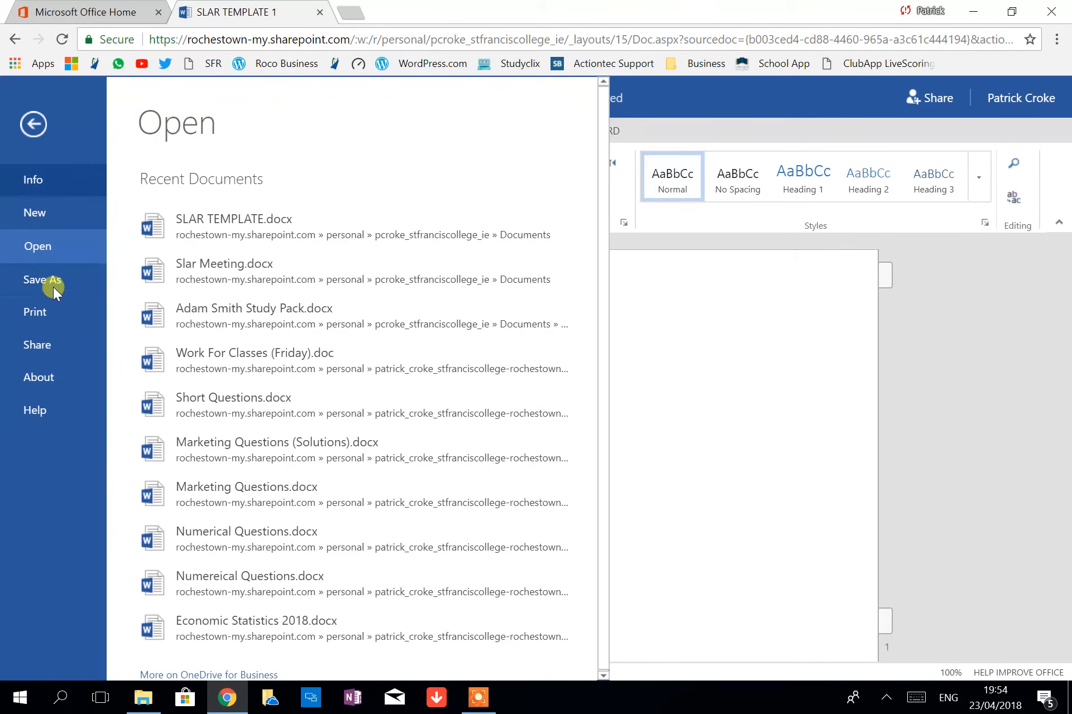
pyautogui.click(686, 246)
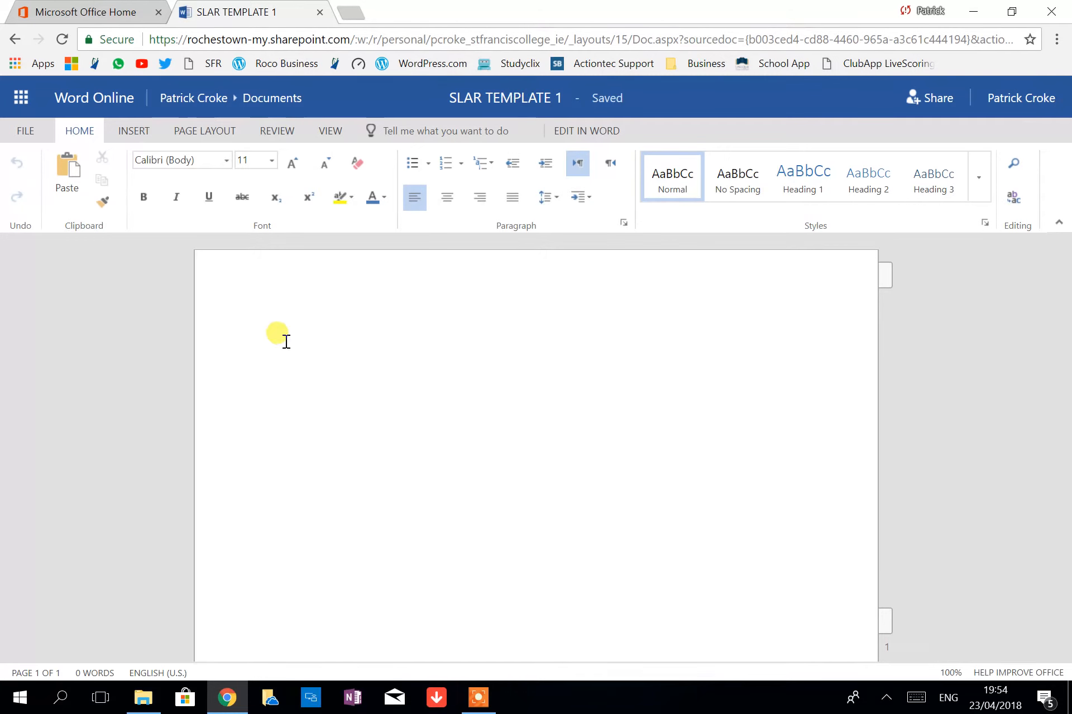
pyautogui.moveTo(620, 106)
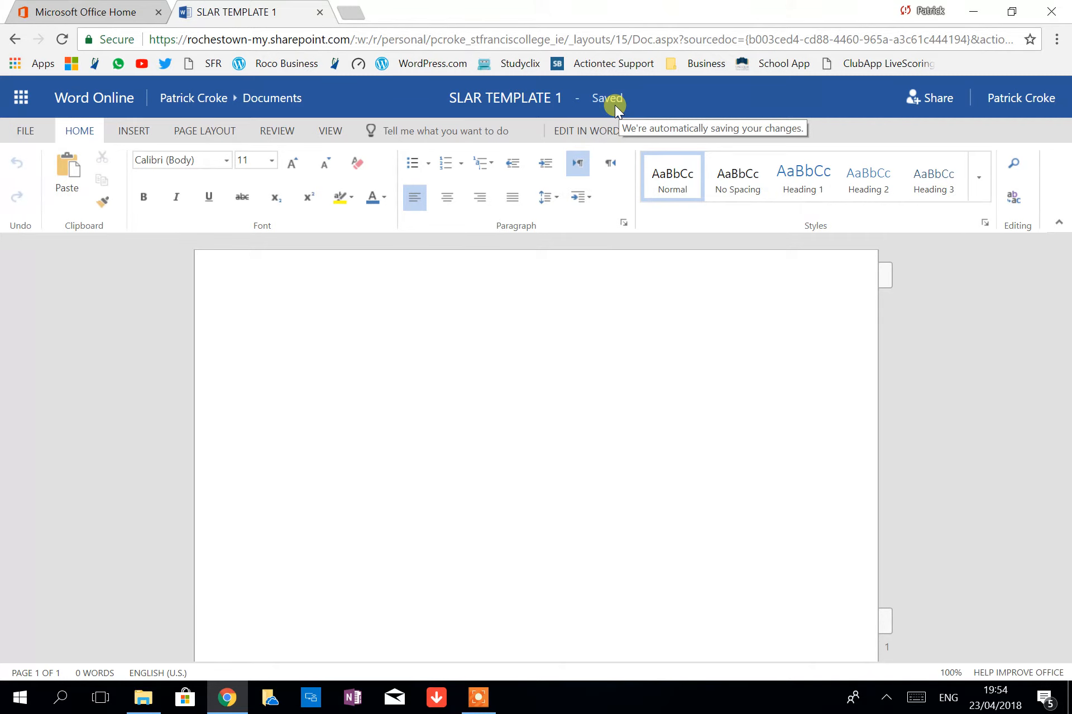
# Type the heading 'SLAR TEMPLATE GUIDELINES' with an empty line below it
pyautogui.write('sLAR TEM')
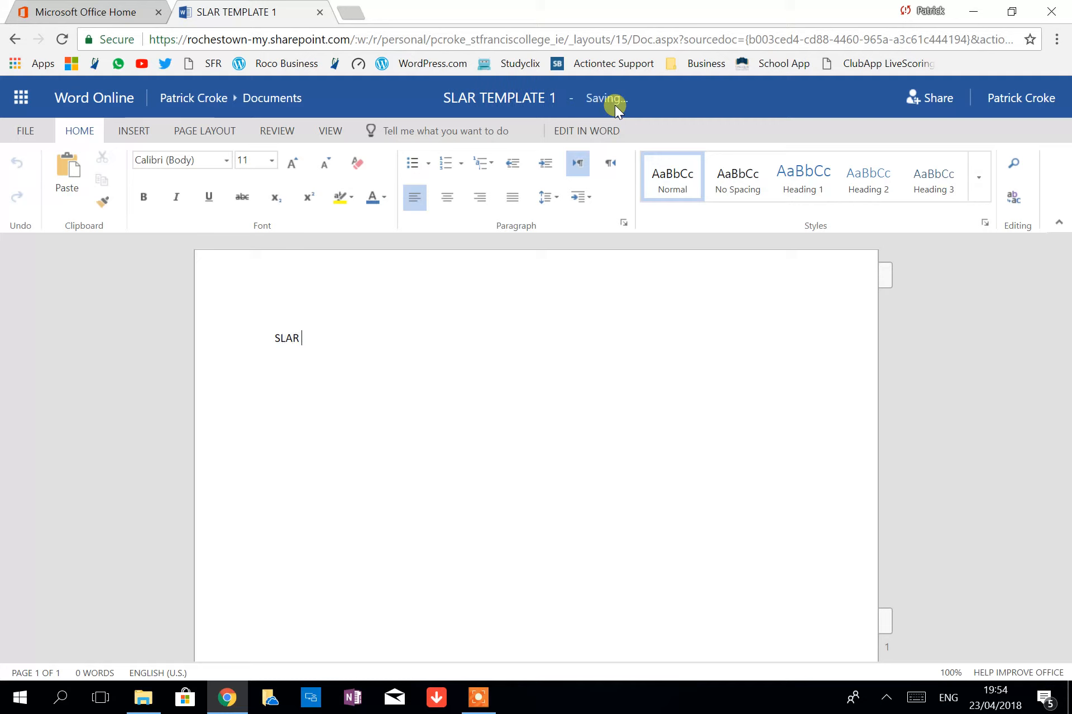
pyautogui.write('PLATE GUIDELINES')
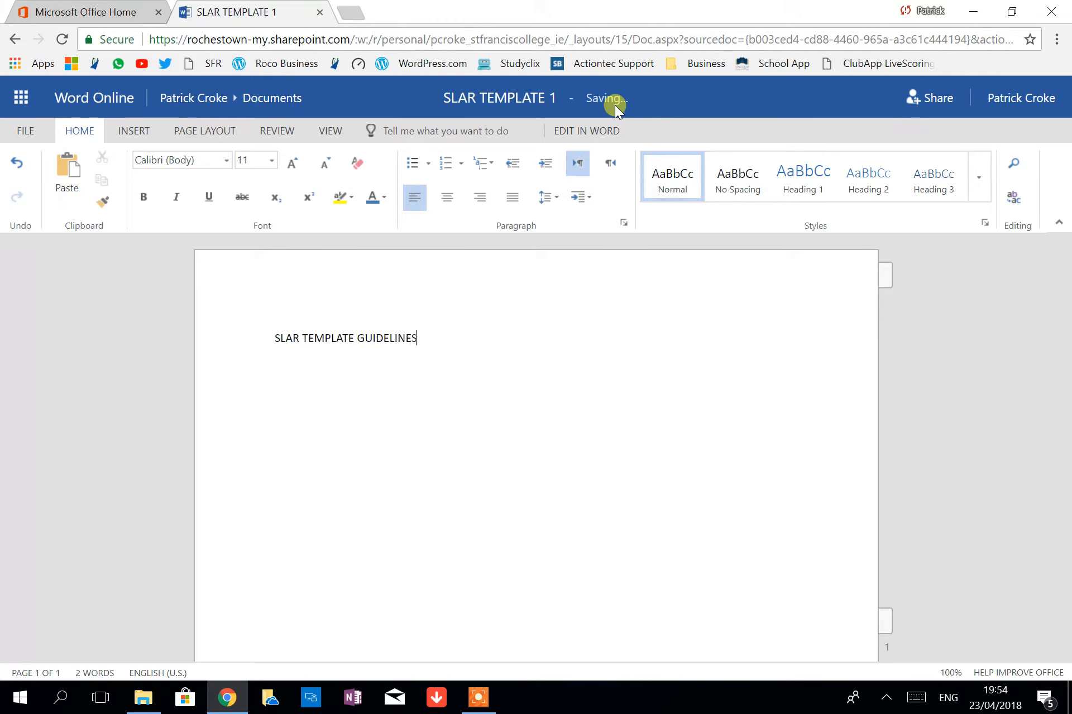
pyautogui.press('Return')
# In the Share dialog, replace the mistyped recipient names with School Admin
pyautogui.click(933, 107)
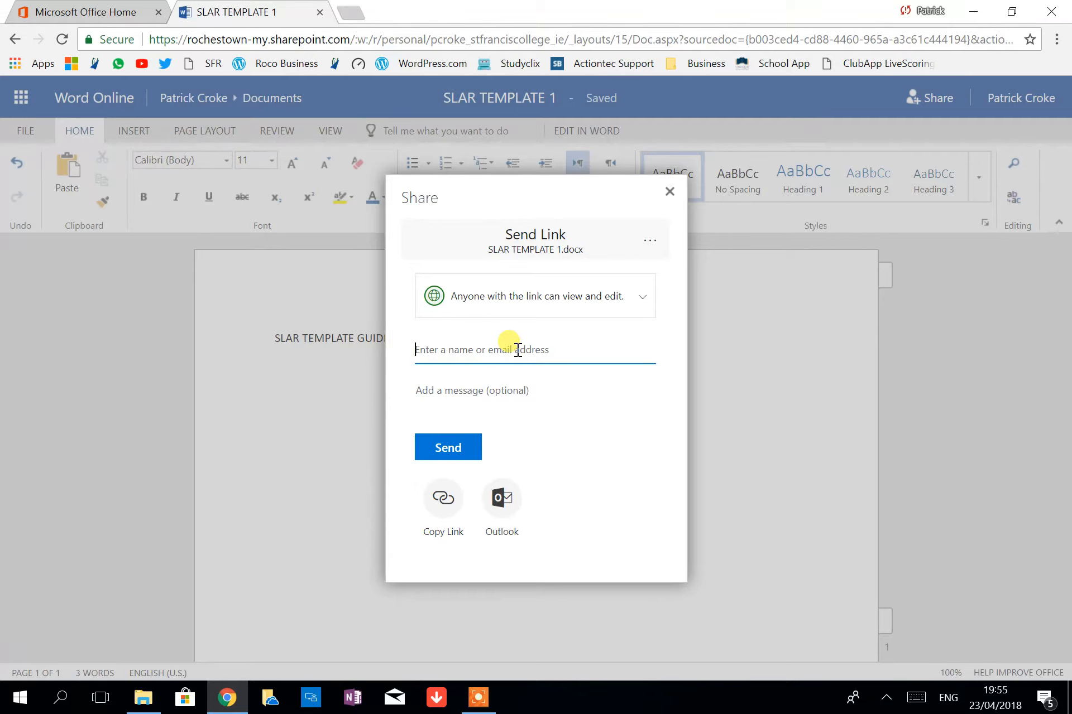
pyautogui.write('Jason')
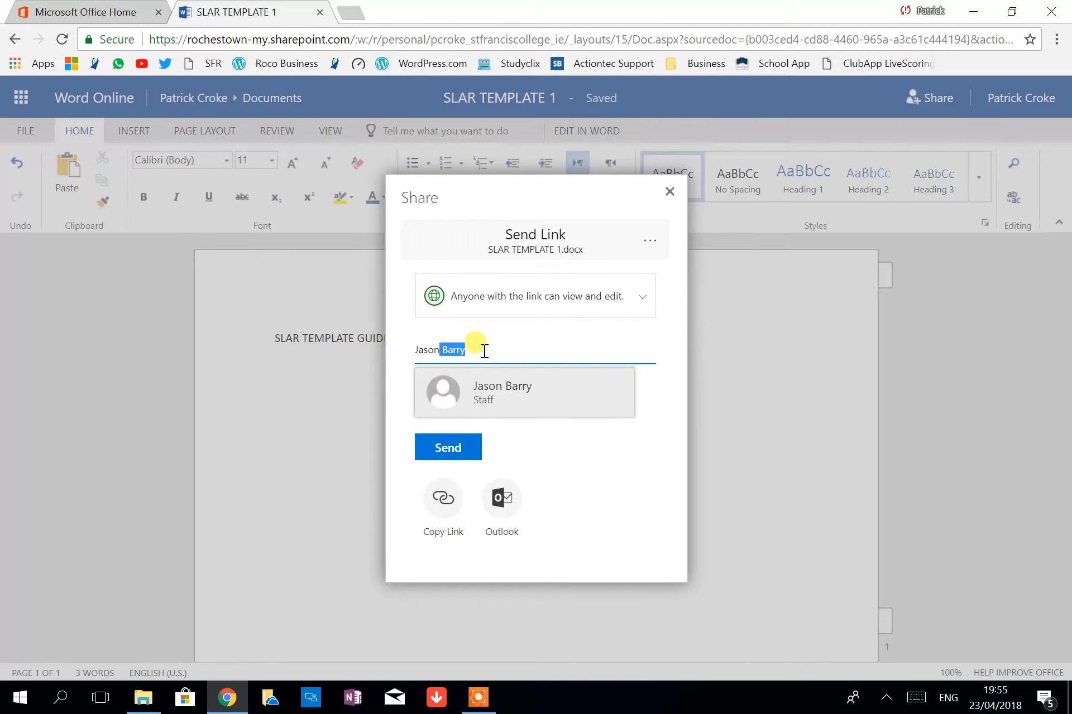
pyautogui.press('BackSpace')
pyautogui.press('BackSpace')
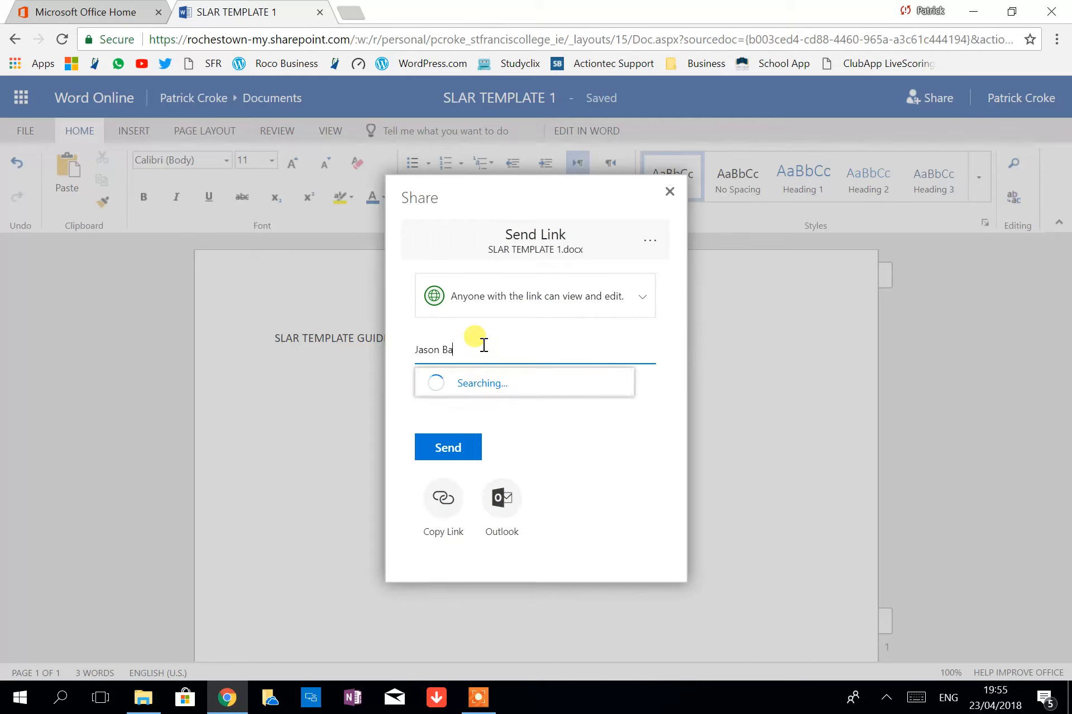
pyautogui.press('BackSpace')
pyautogui.press('BackSpace')
pyautogui.press('BackSpace')
pyautogui.press('BackSpace')
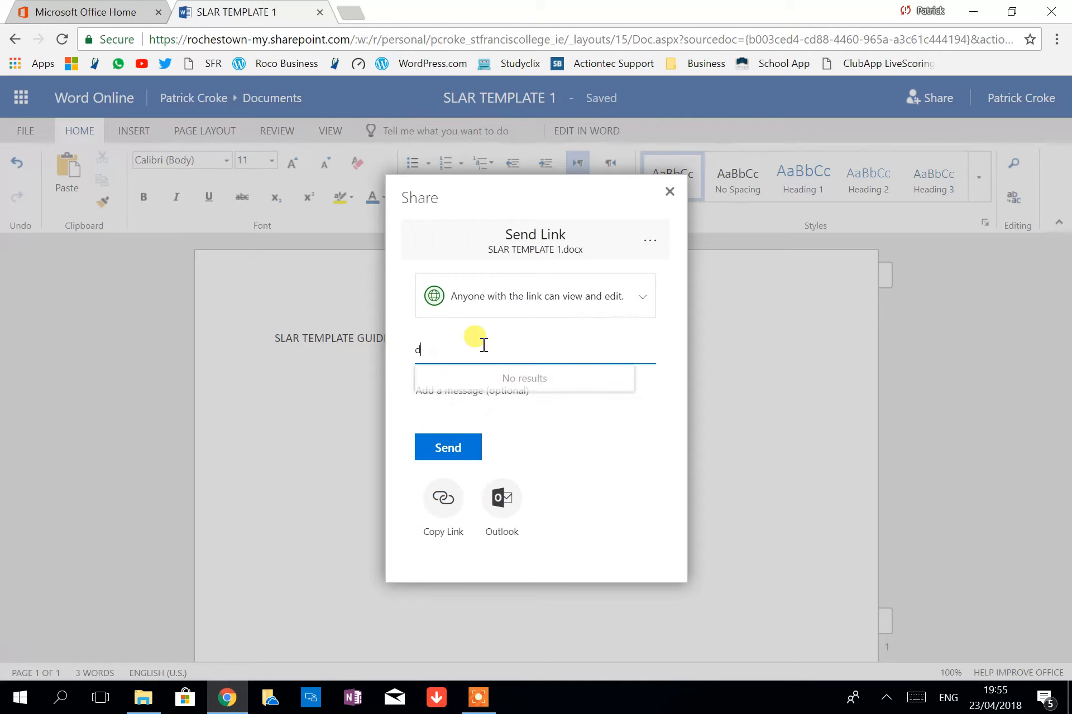
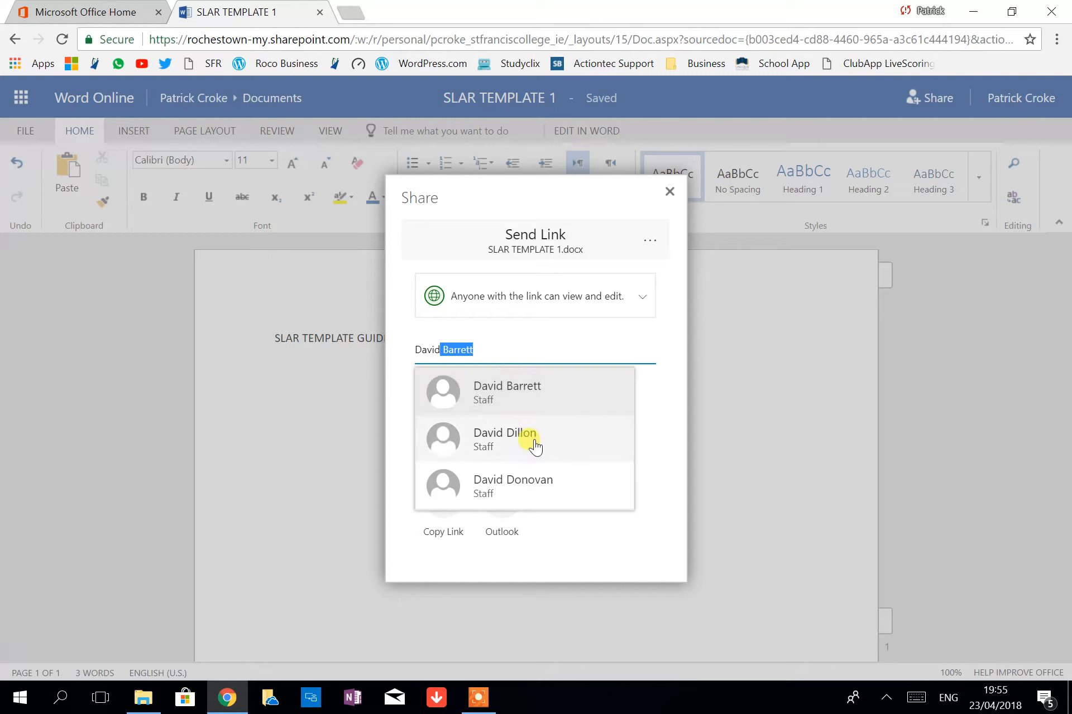
pyautogui.moveTo(475, 350); pyautogui.dragTo(376, 349)
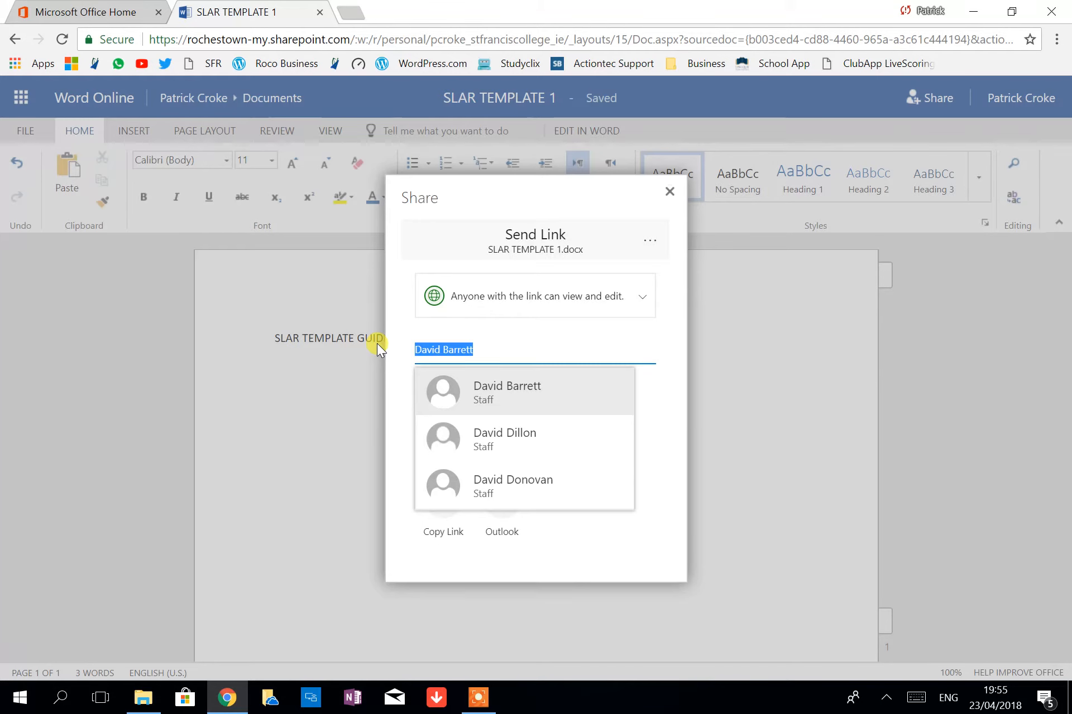
pyautogui.press('BackSpace')
pyautogui.write('admin')
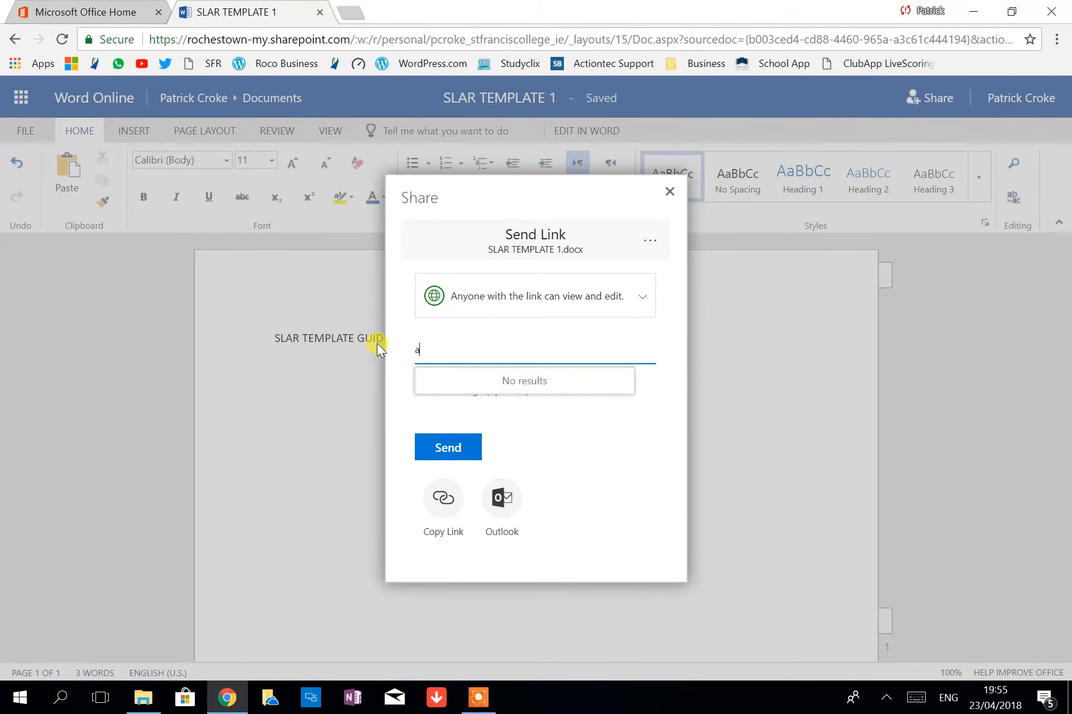
pyautogui.press('BackSpace')
pyautogui.press('BackSpace')
pyautogui.press('BackSpace')
pyautogui.press('BackSpace')
pyautogui.press('BackSpace')
pyautogui.press('BackSpace')
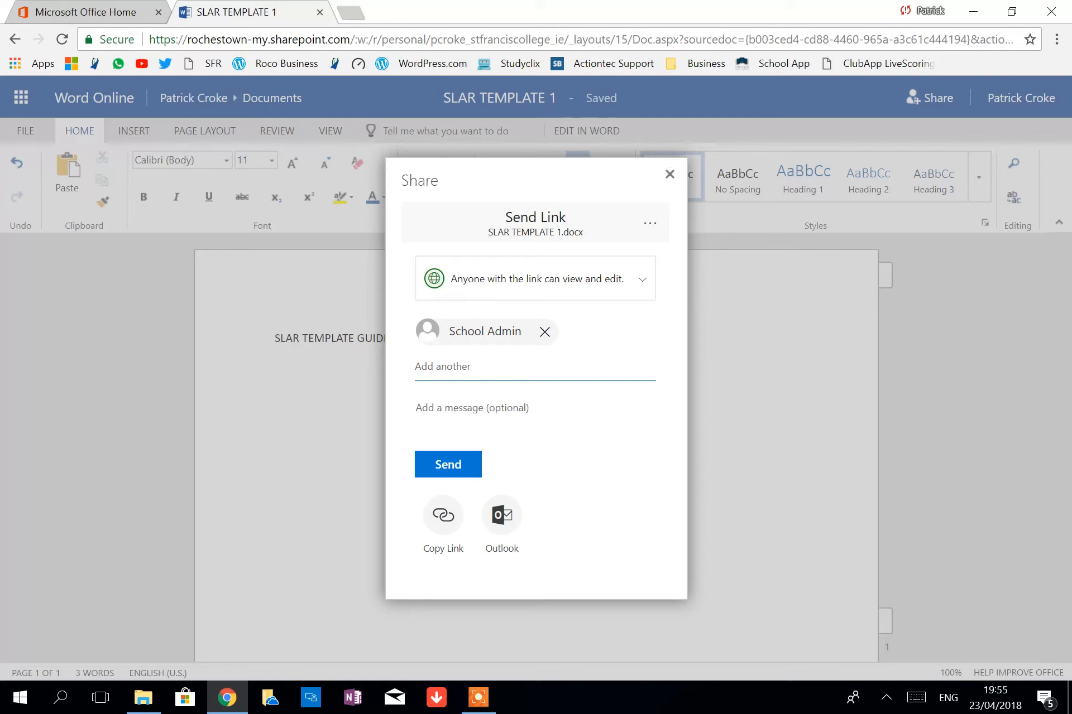
# Send the editable link to School Admin and dismiss the 'Link sent' confirmation
pyautogui.click(452, 466)
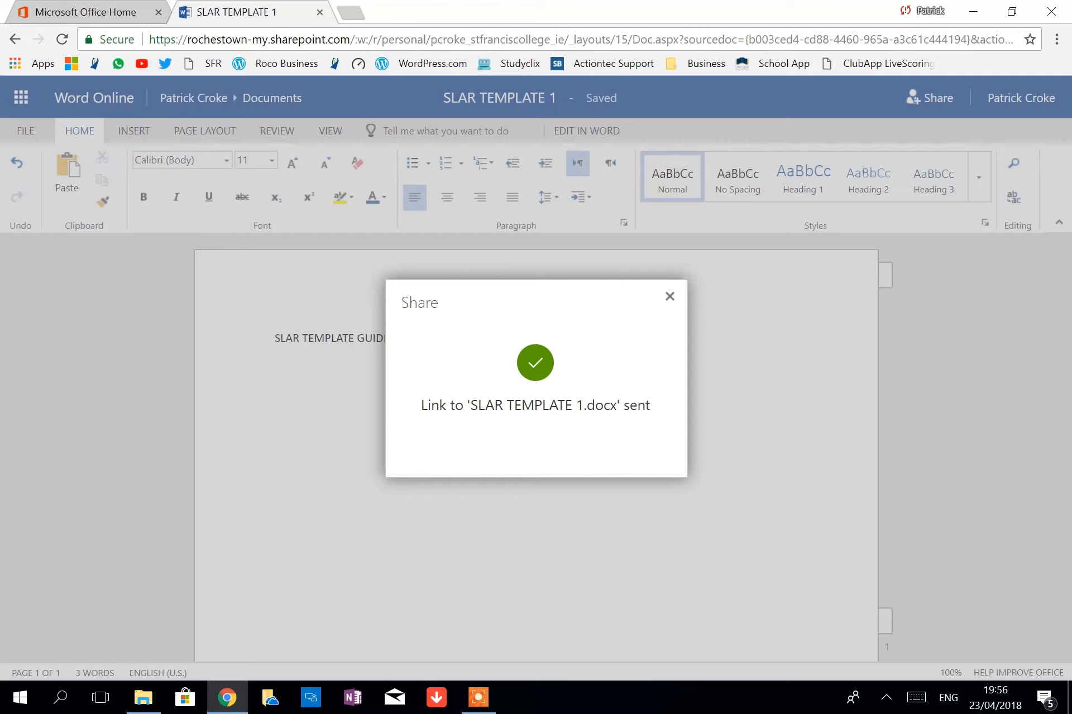
pyautogui.click(668, 297)
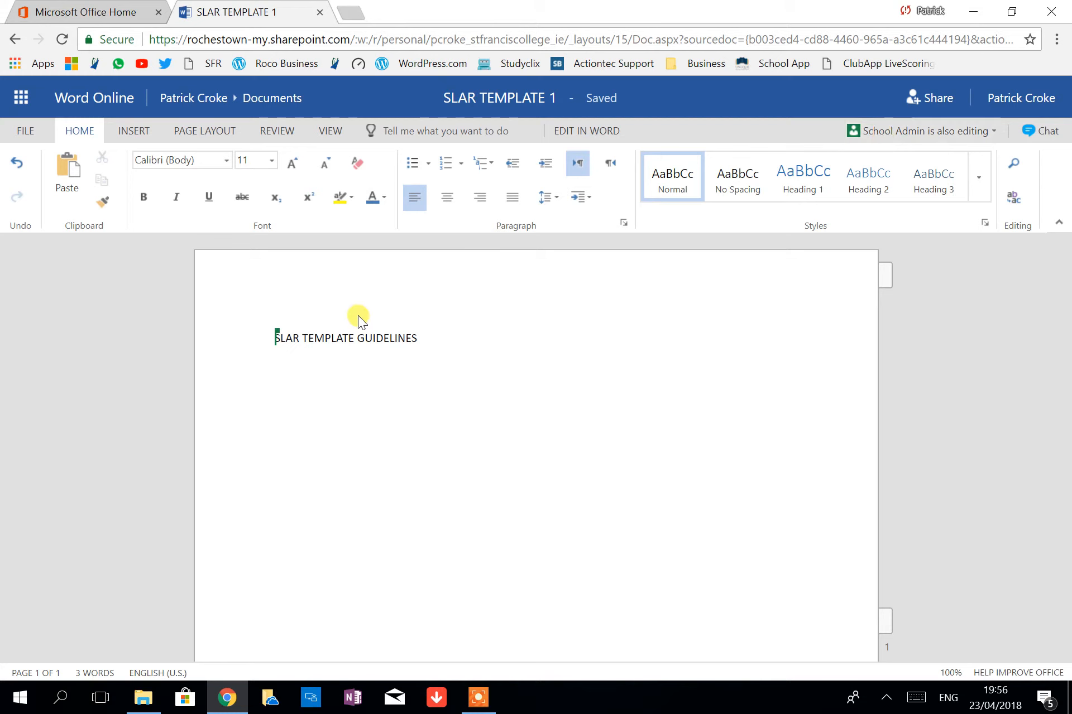
# Reply 'No problem' beneath School Admin's thank-you line
pyautogui.moveTo(276, 341)
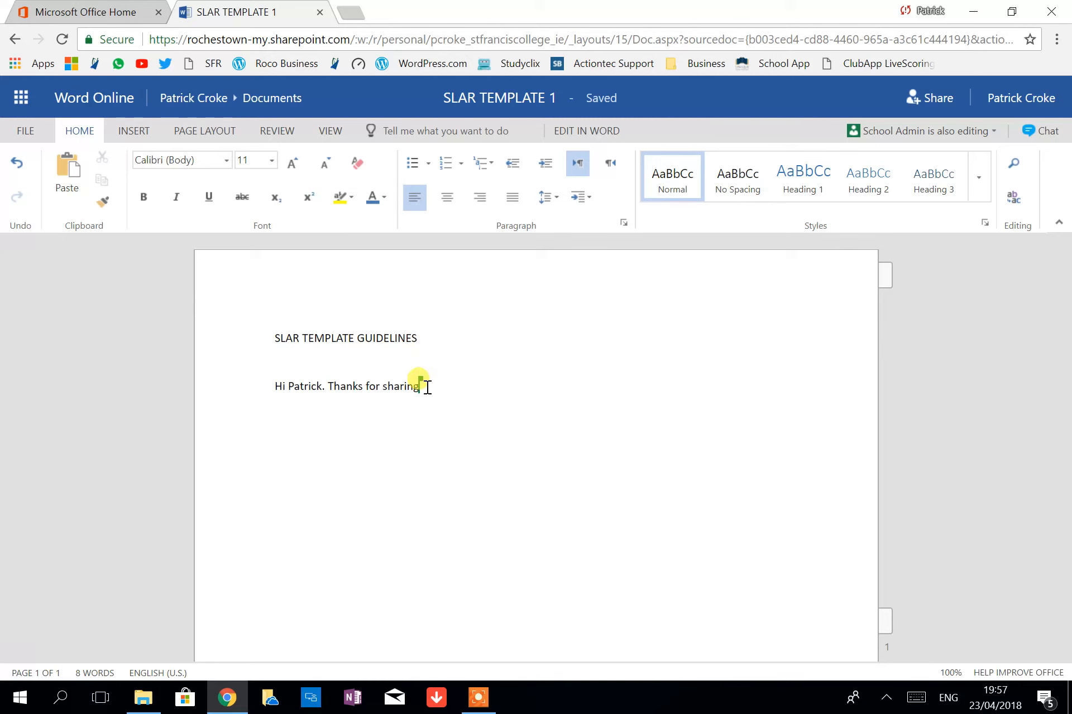
pyautogui.moveTo(422, 382)
pyautogui.write('No proble')
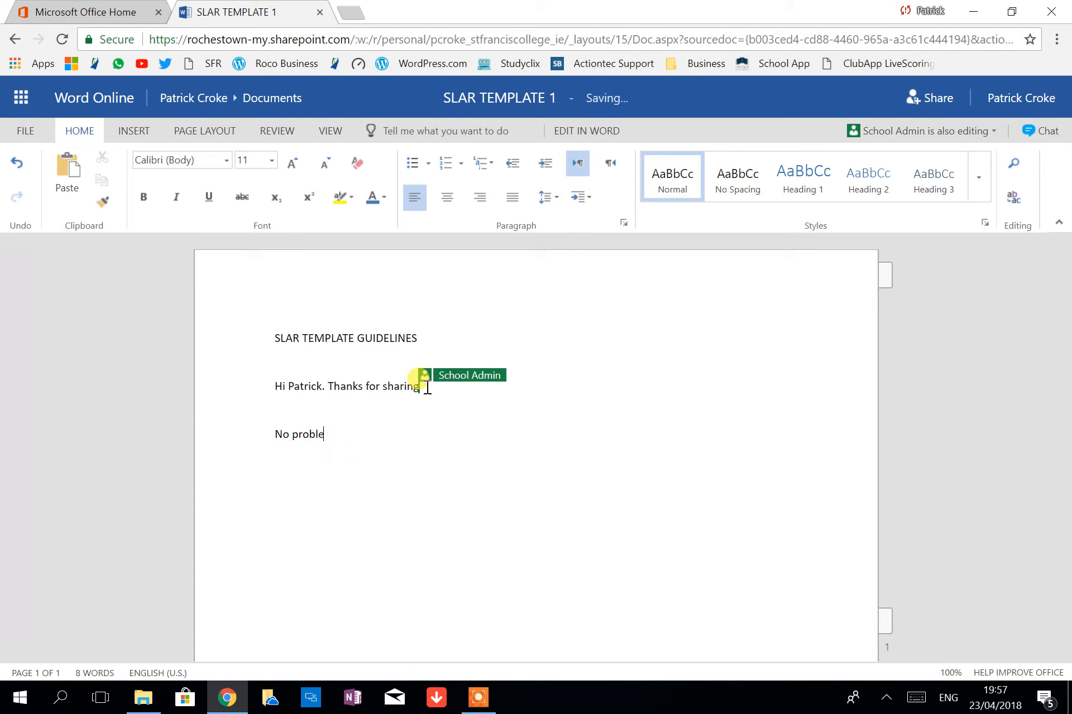
pyautogui.write('m')
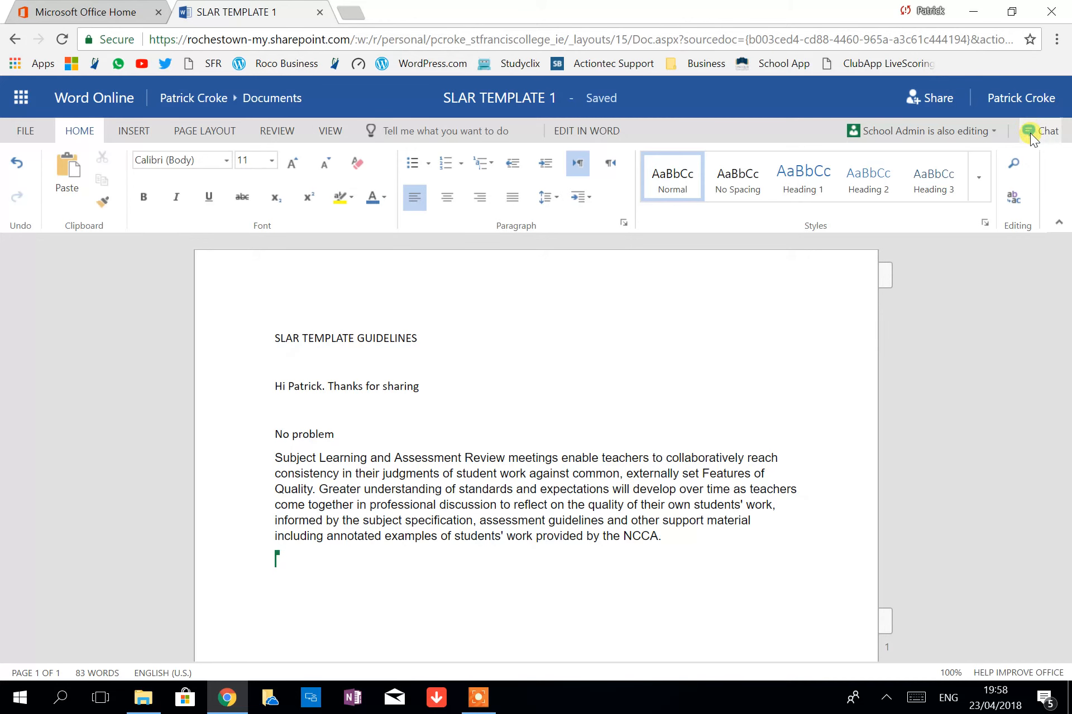
# Ask School Admin 'Will you fill up Q.1' in the co-authoring chat
pyautogui.click(1046, 136)
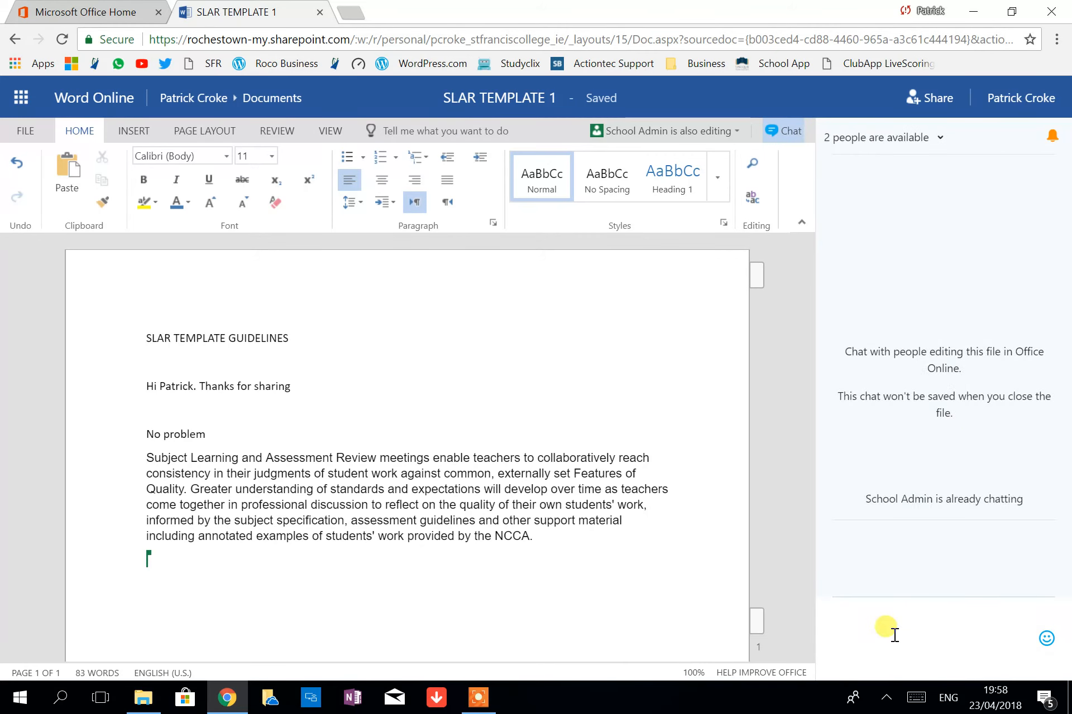
pyautogui.write('W')
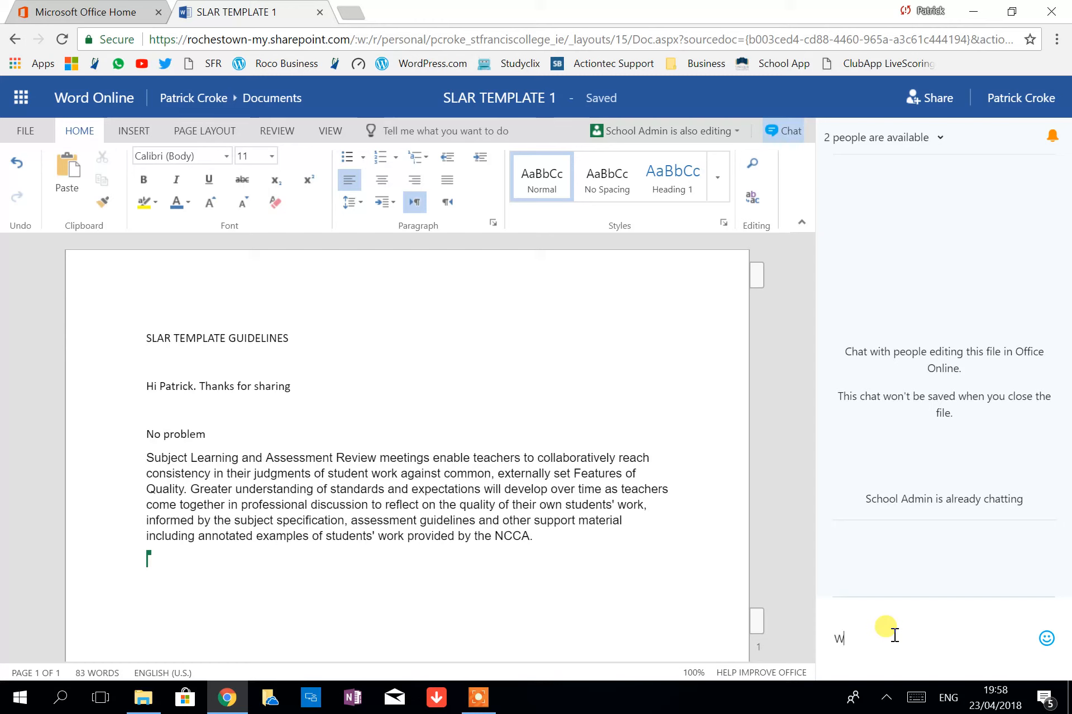
pyautogui.write('ill you fill')
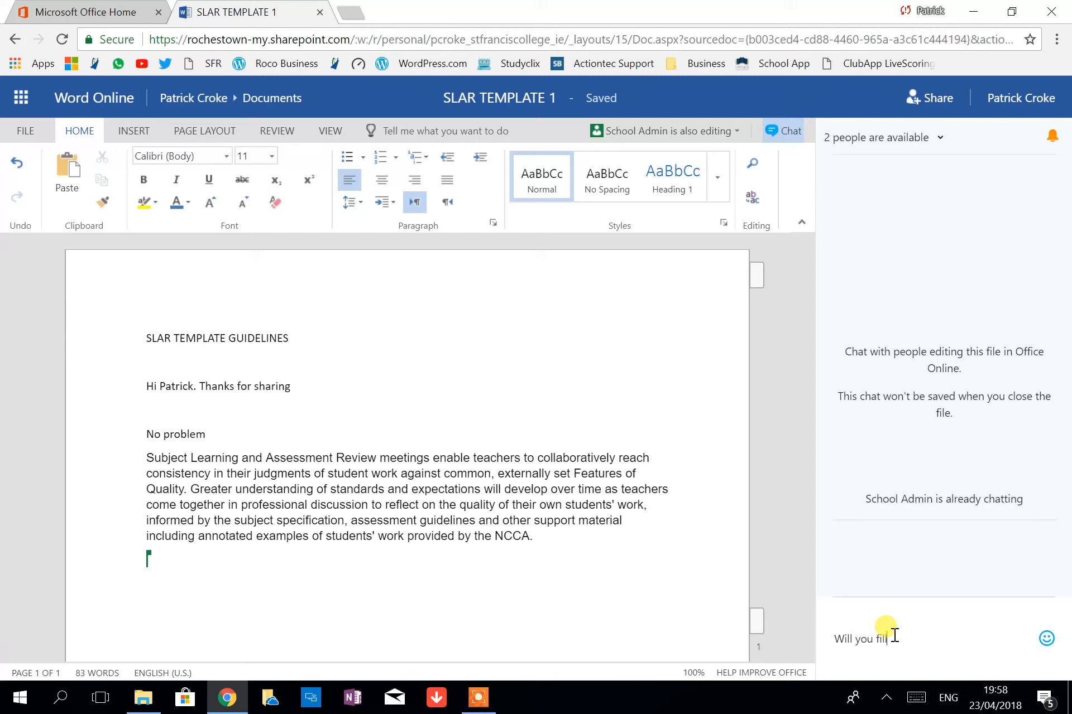
pyautogui.write(' up Q.1')
pyautogui.press('Return')
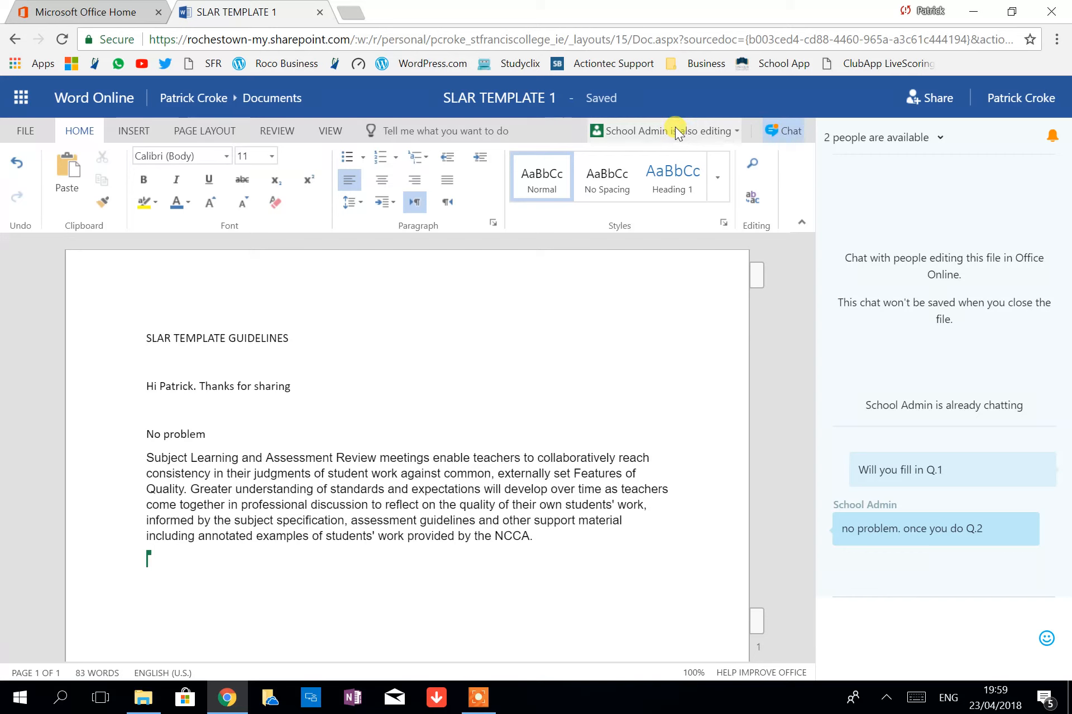
# Close the SLAR TEMPLATE 1 tab and find it in the Office 365 Recent documents list
pyautogui.click(320, 12)
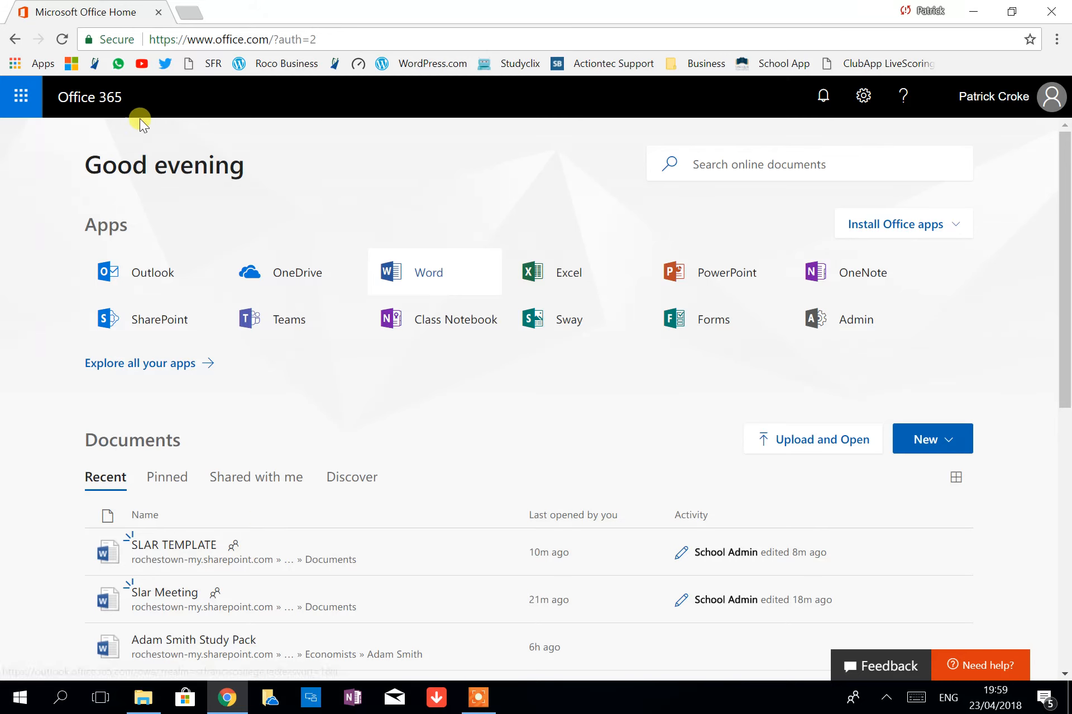
pyautogui.click(219, 550)
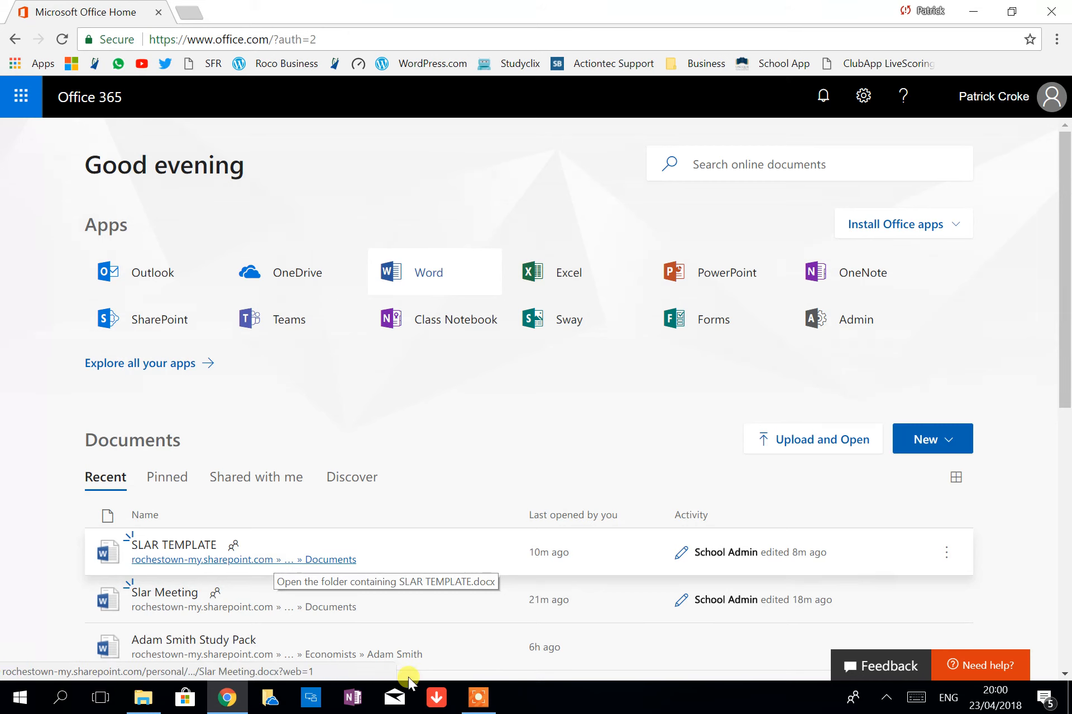
pyautogui.moveTo(487, 705)
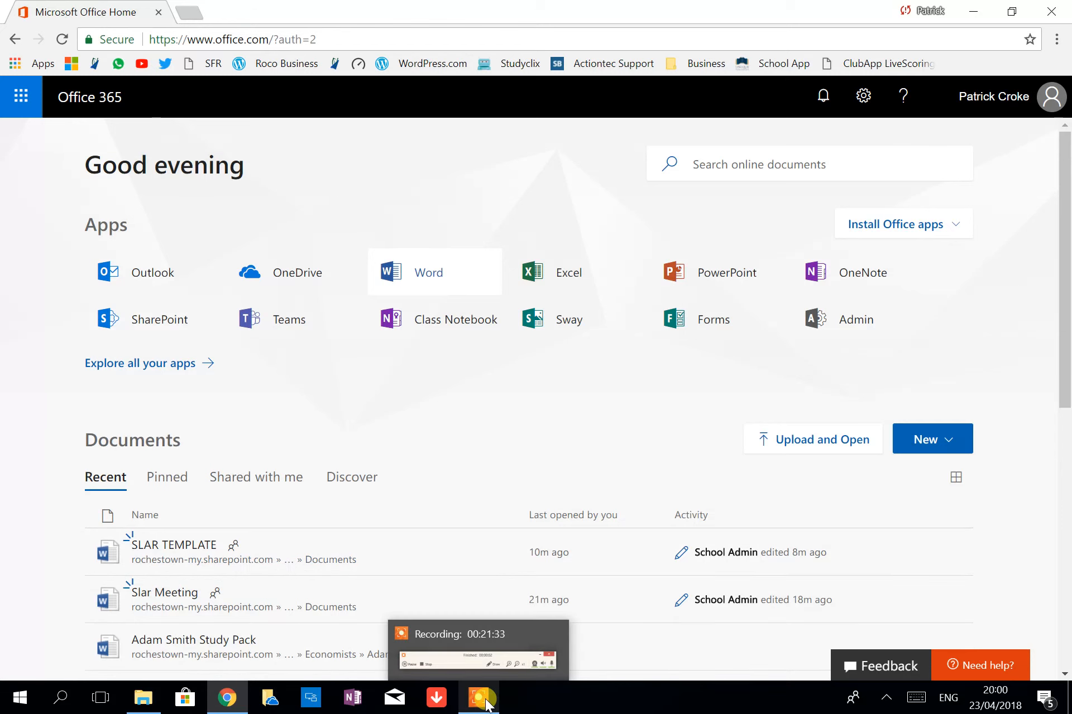